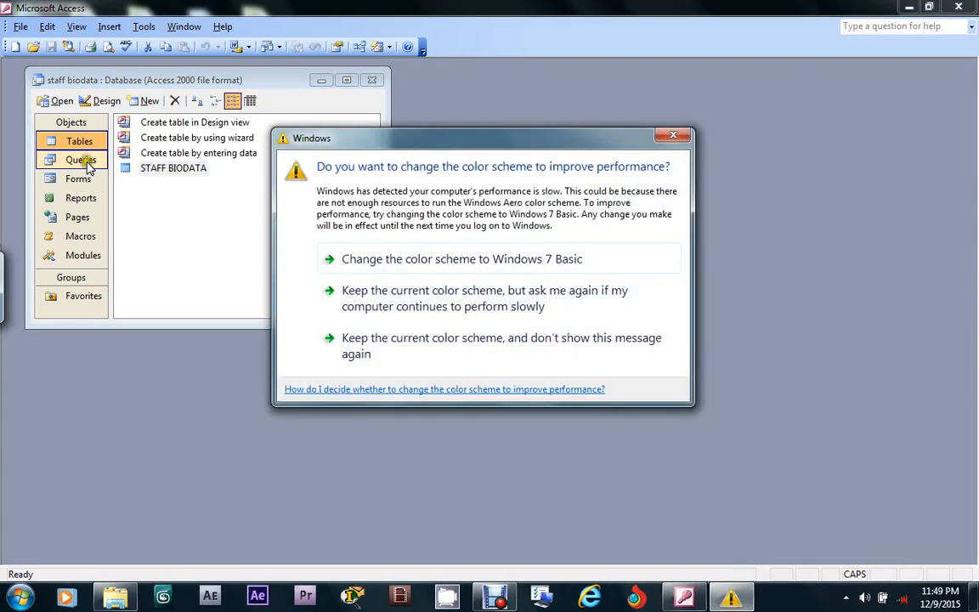
Dismiss the colour scheme prompt and start a new query in Design view based on the STAFF BIODATA table
click(675, 135)
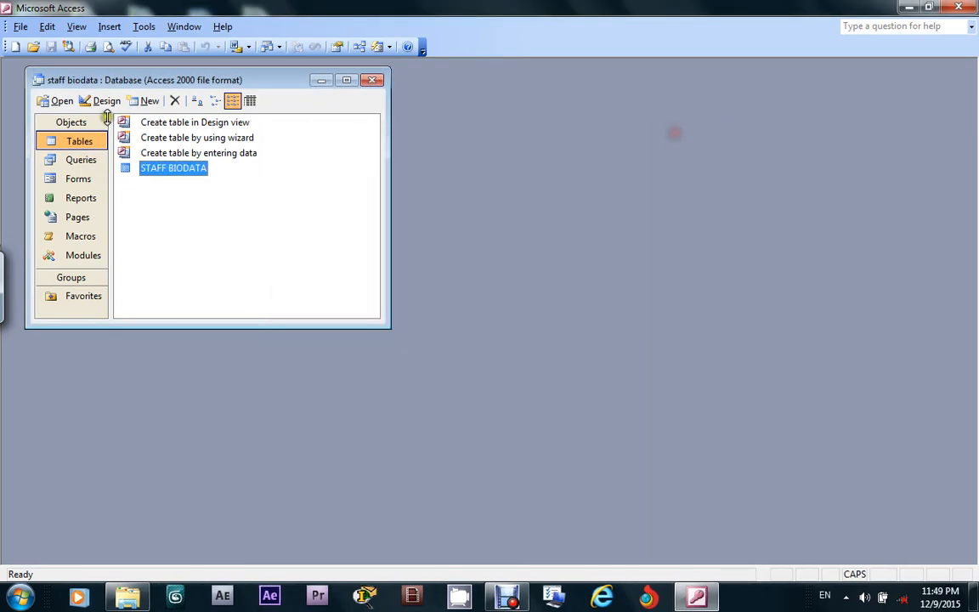
click(69, 164)
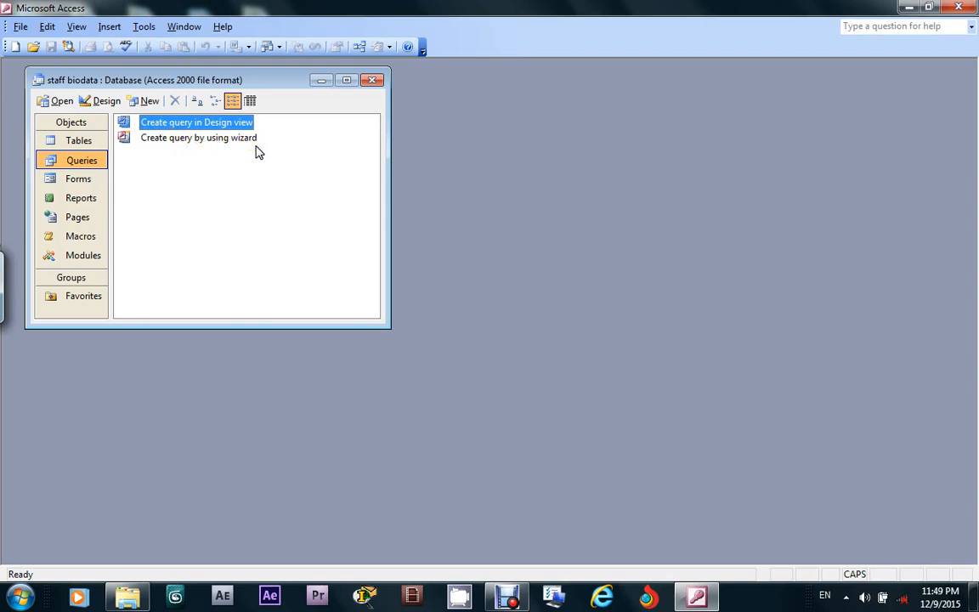
click(223, 125)
click(206, 124)
double_click(205, 124)
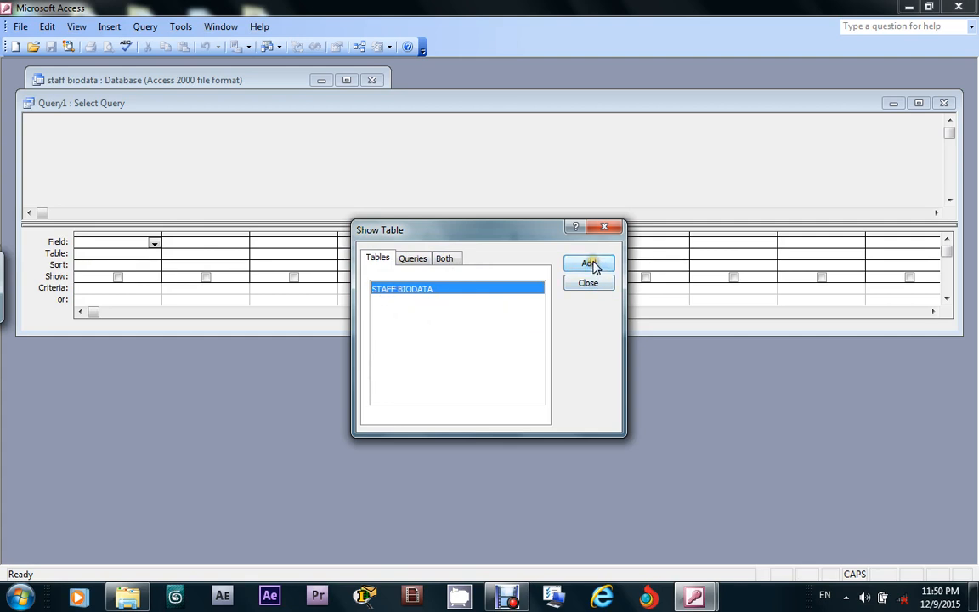
click(592, 265)
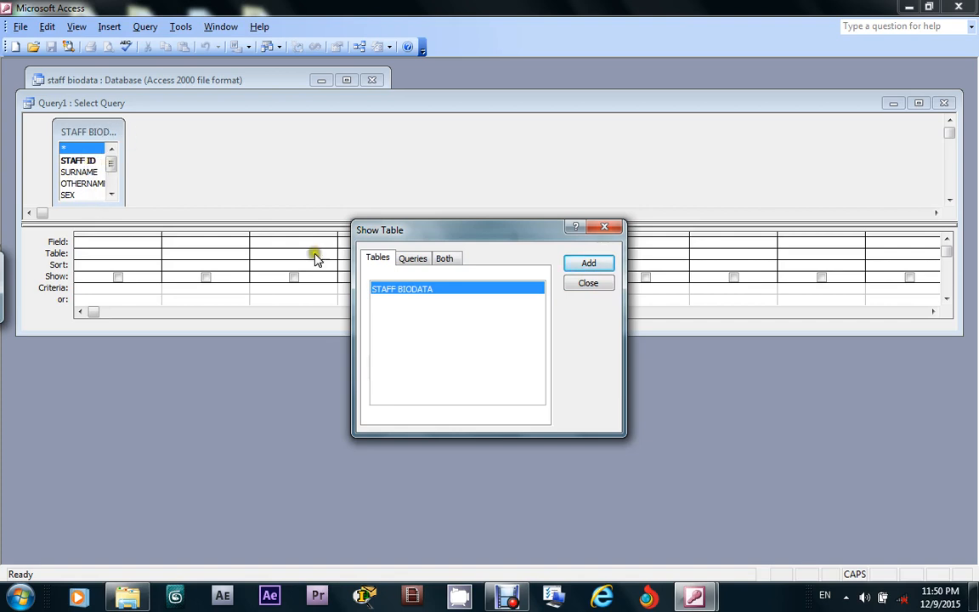
click(605, 226)
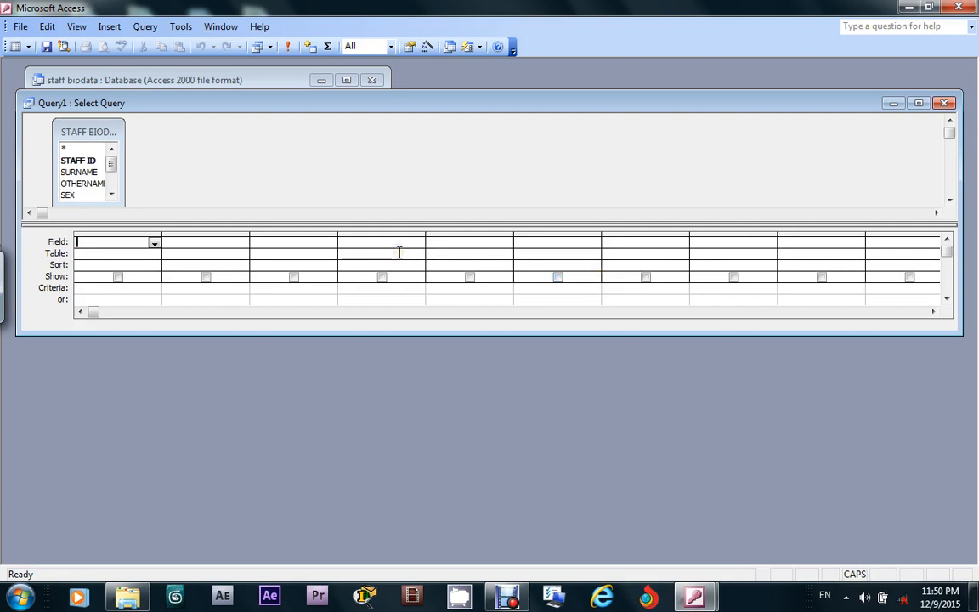
Add all fields from STAFF ID through L G A to the query design grid, starting in the second column
click(87, 163)
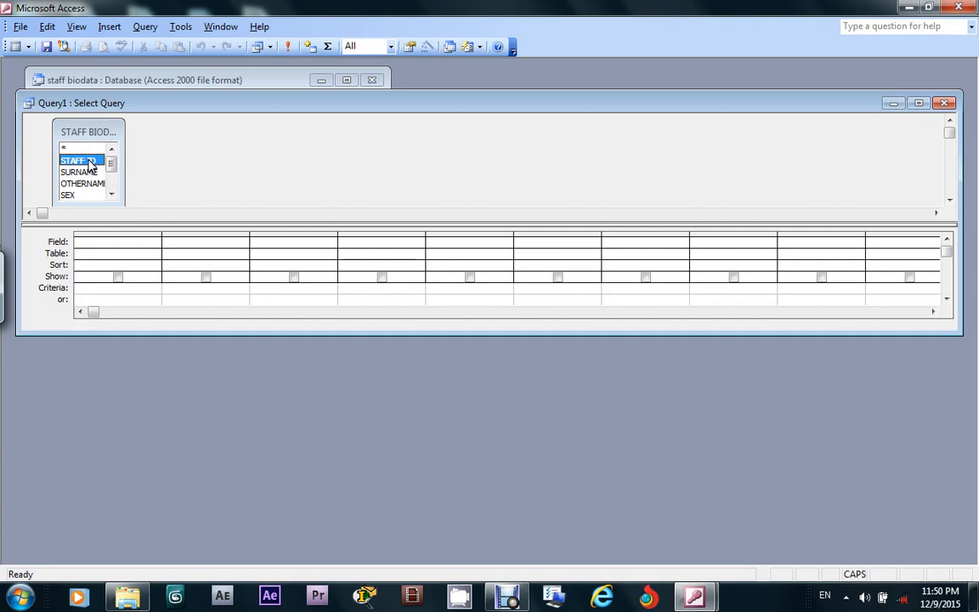
shift+click(92, 173)
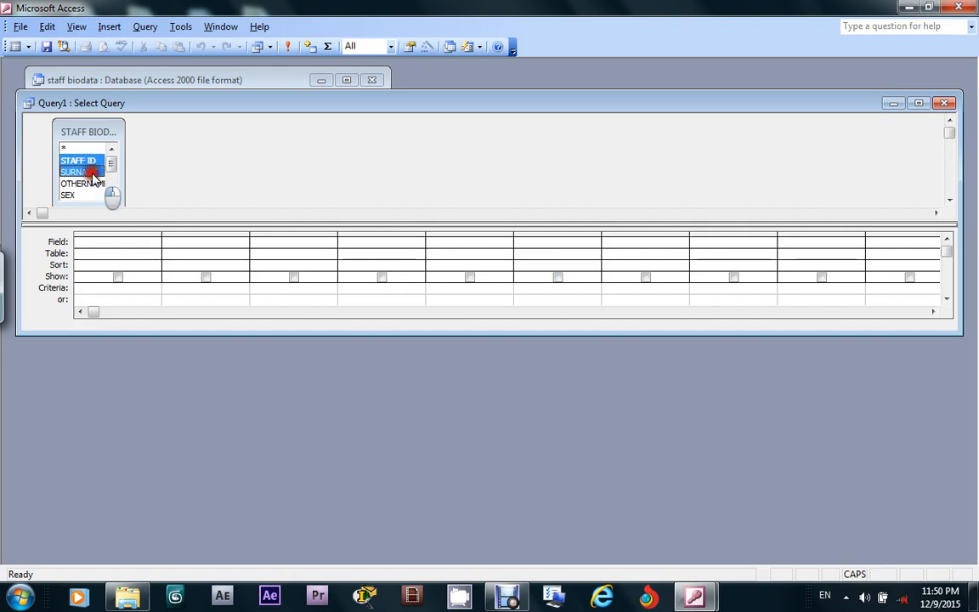
shift+click(81, 196)
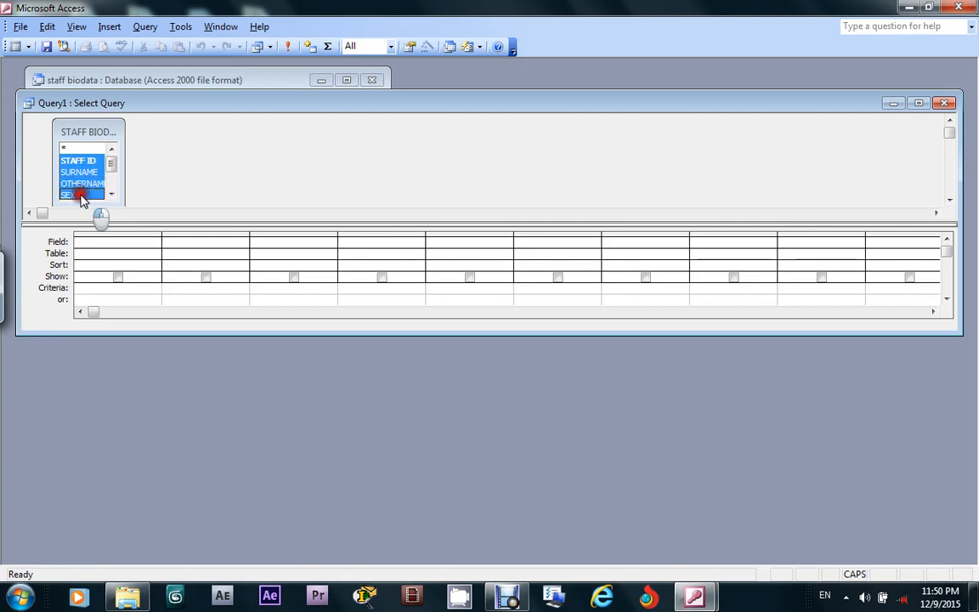
click(111, 194)
click(111, 194)
click(110, 194)
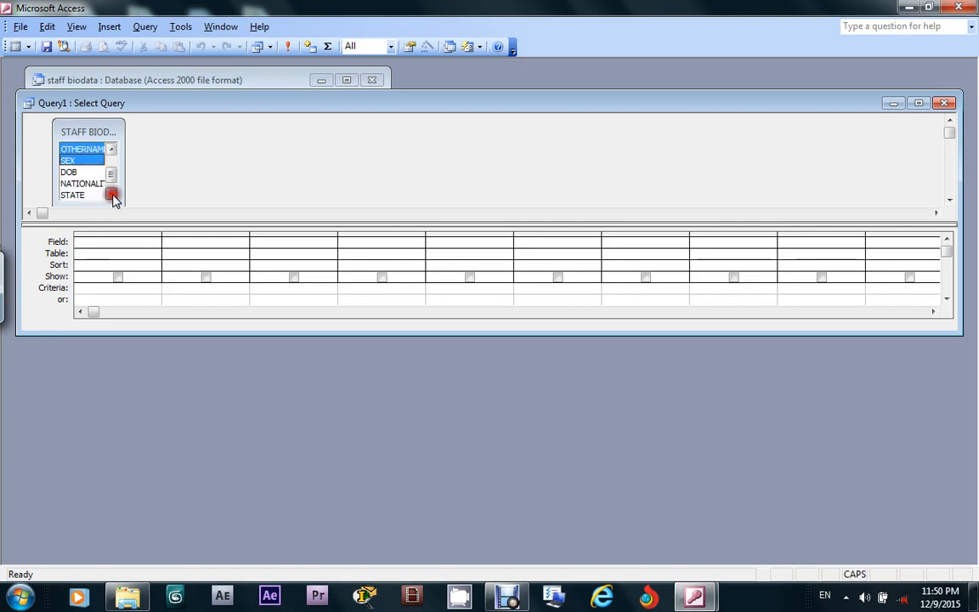
shift+click(84, 194)
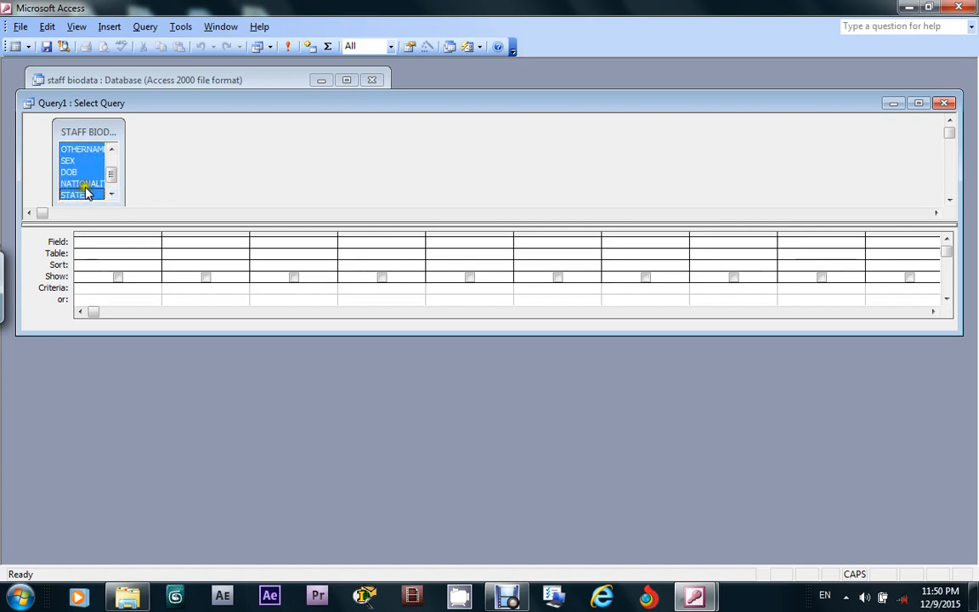
click(110, 194)
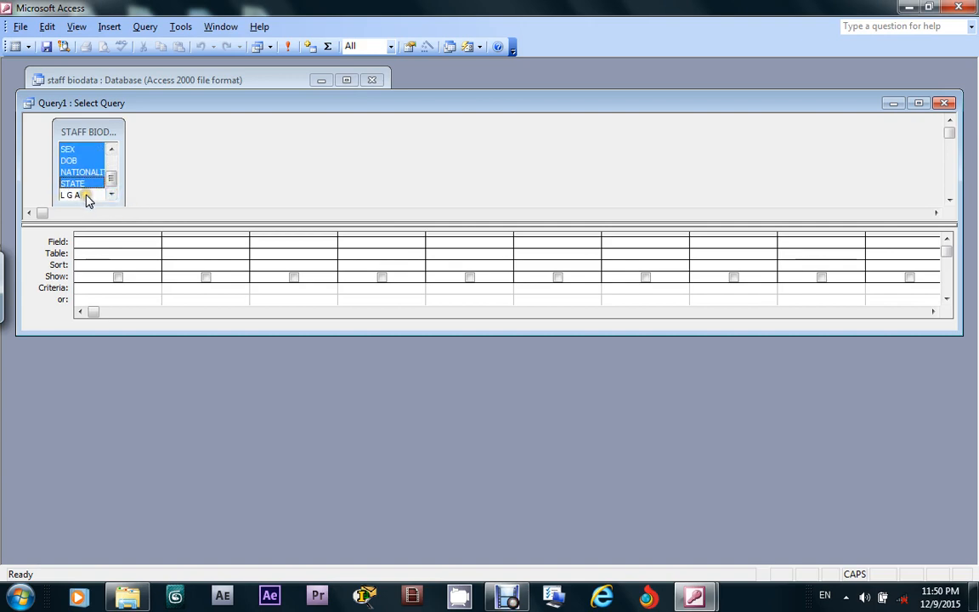
shift+click(86, 195)
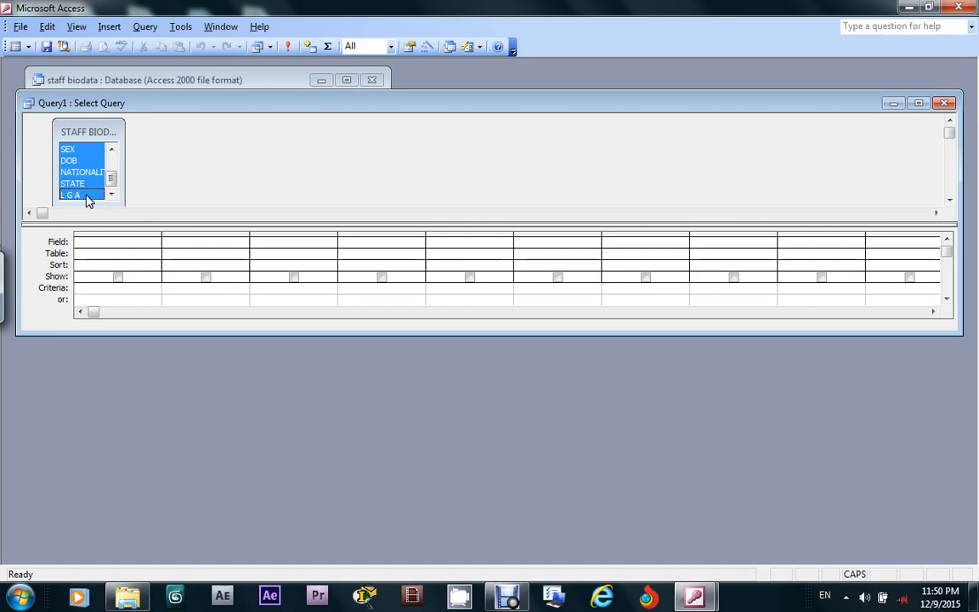
mouse_move(87, 175)
mouse_down()
mouse_move(77, 162)
mouse_move(181, 242)
mouse_move(196, 242)
mouse_move(61, 249)
mouse_move(192, 238)
mouse_move(173, 242)
mouse_up()
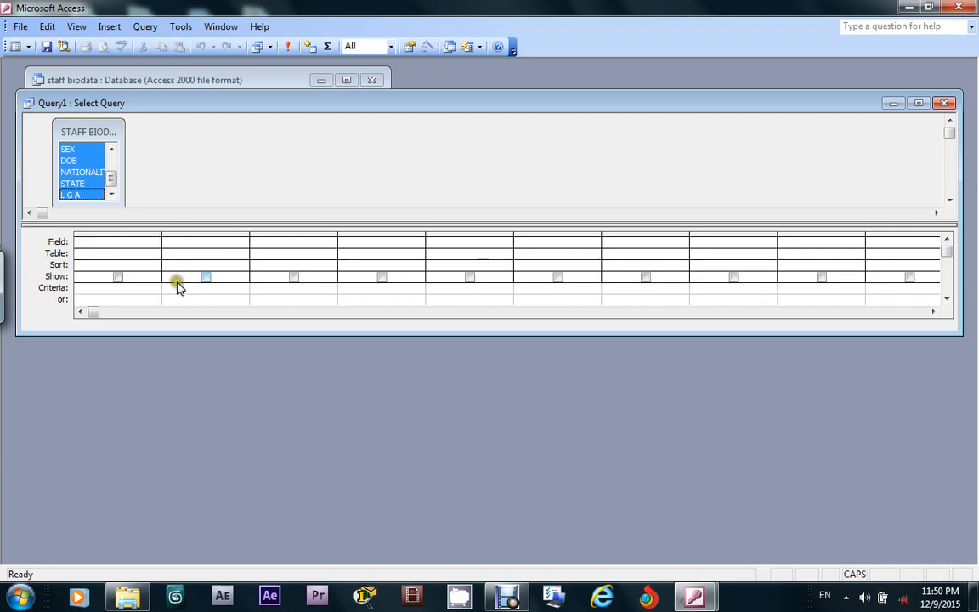
mouse_move(68, 168)
mouse_down()
mouse_move(96, 179)
mouse_move(130, 234)
mouse_move(177, 262)
mouse_move(120, 181)
mouse_move(73, 156)
mouse_move(73, 165)
mouse_up()
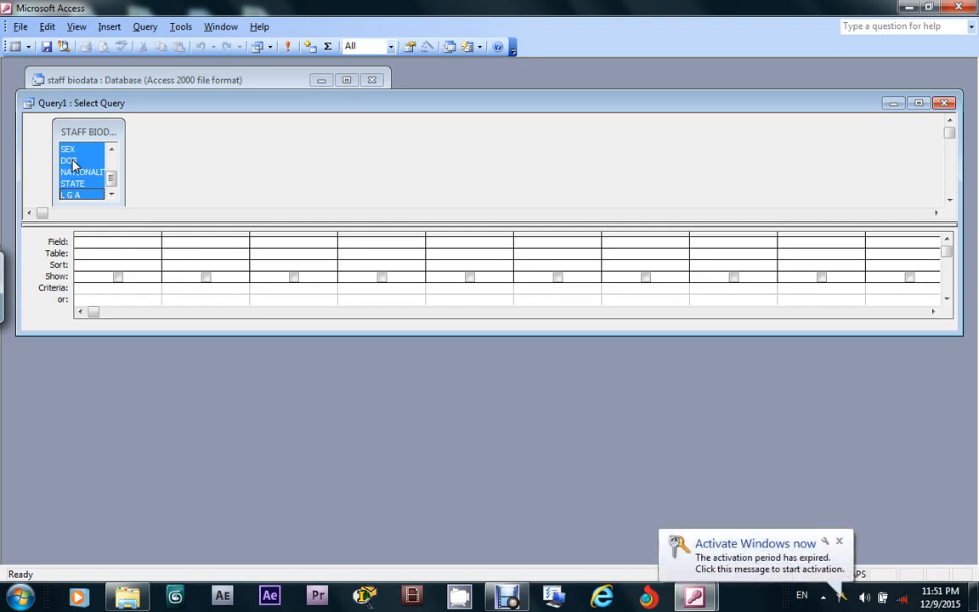
mouse_move(73, 164)
mouse_down()
mouse_move(94, 166)
mouse_move(173, 237)
mouse_up()
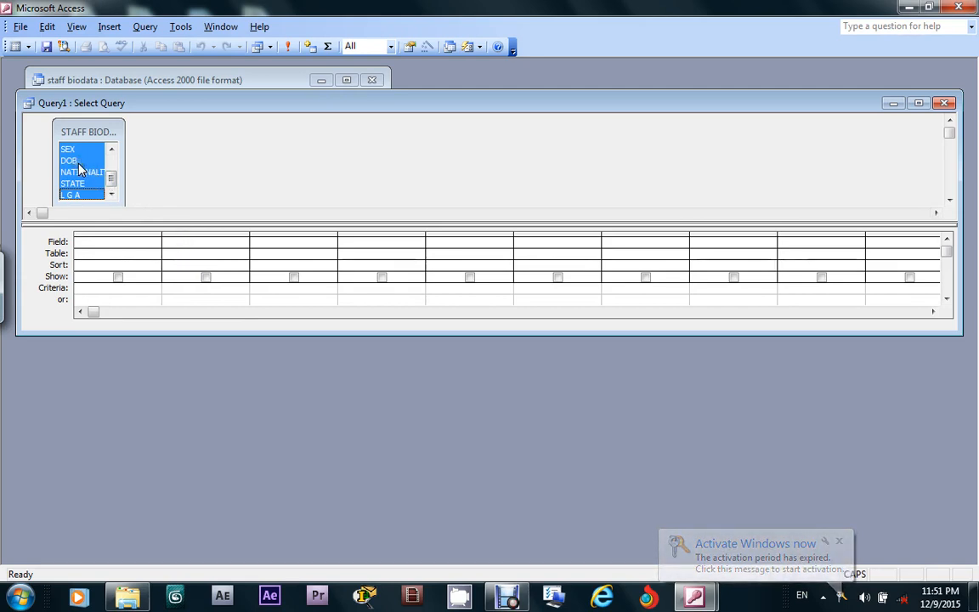
drag(78, 164, 186, 239)
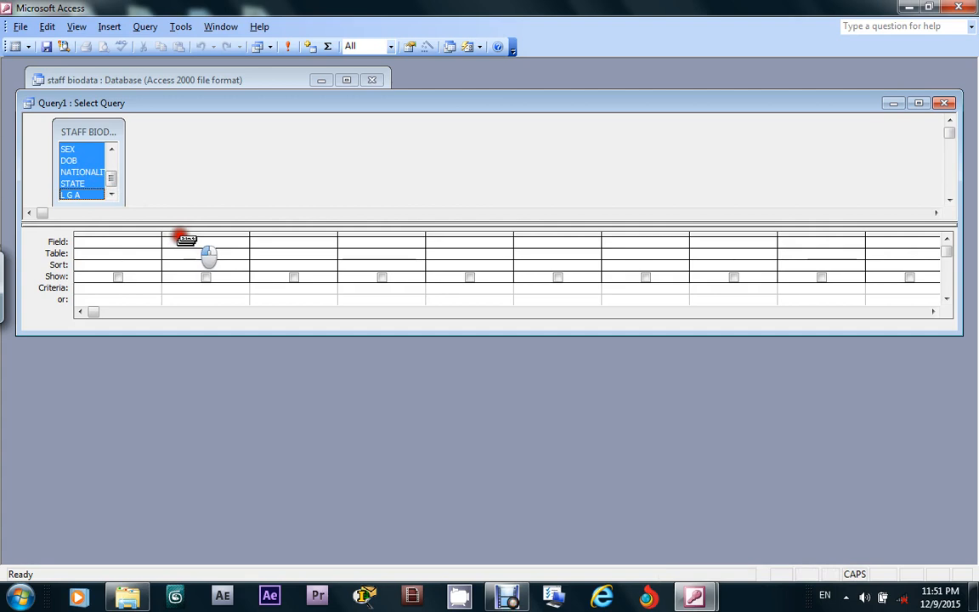
drag(186, 240, 196, 240)
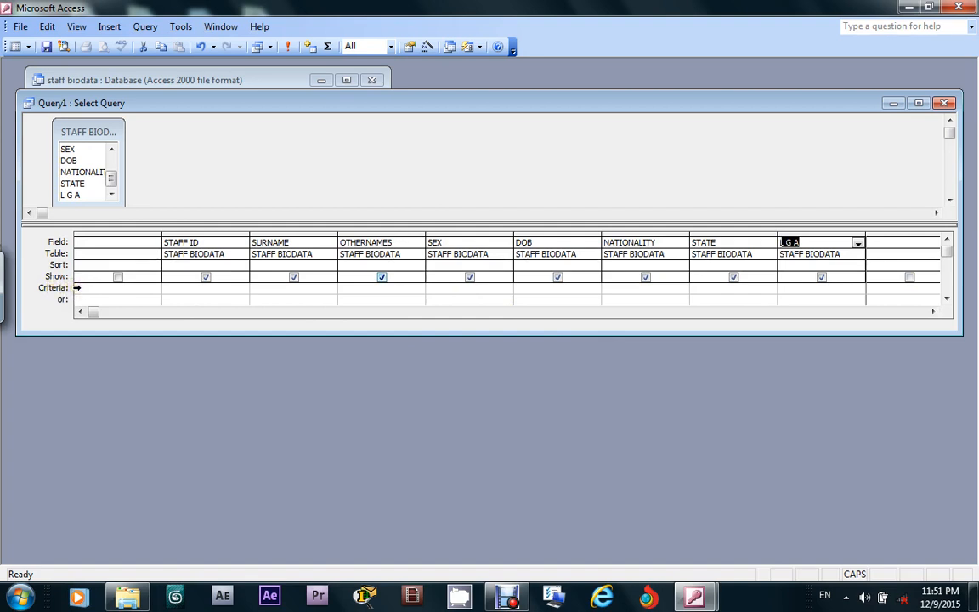
Set the SEX field's criterion to MALE, and close and save the query as MALE QUERY
click(437, 287)
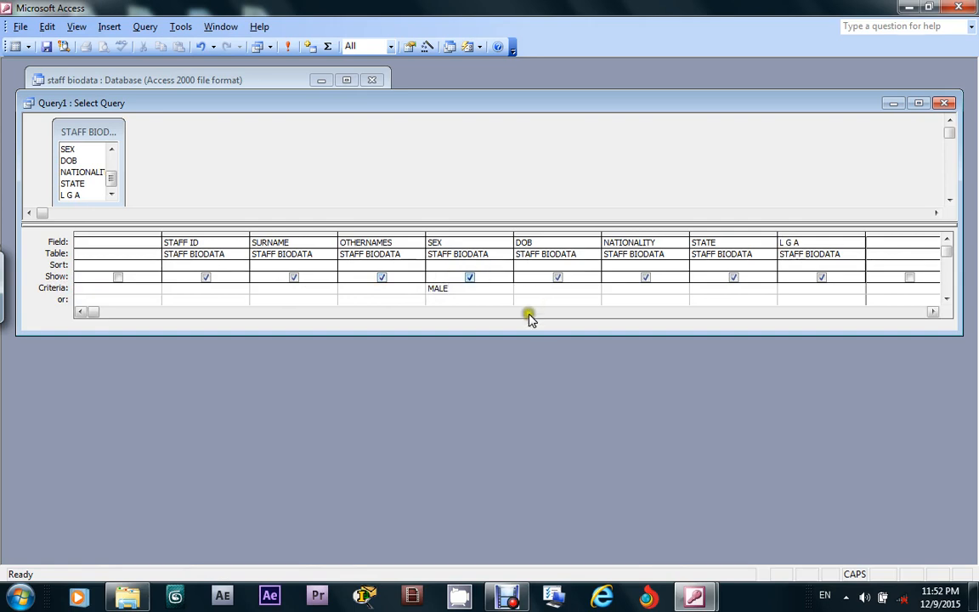
click(945, 103)
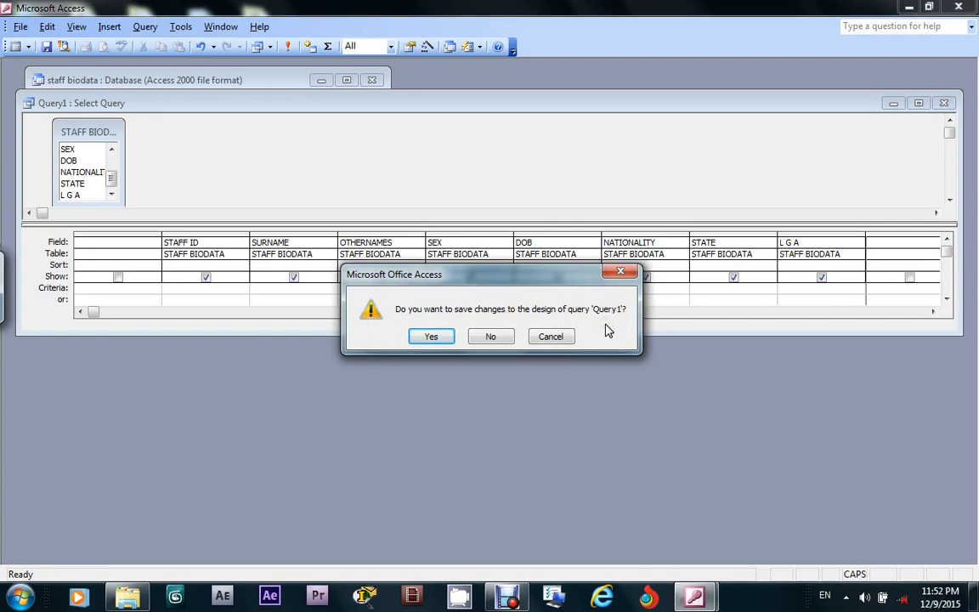
click(428, 337)
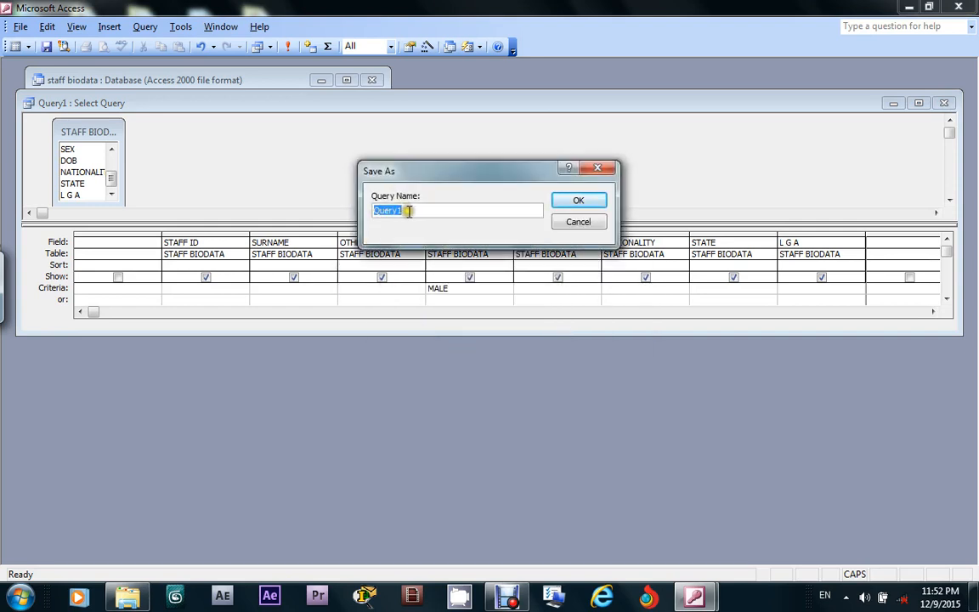
text(MALE QUERY)
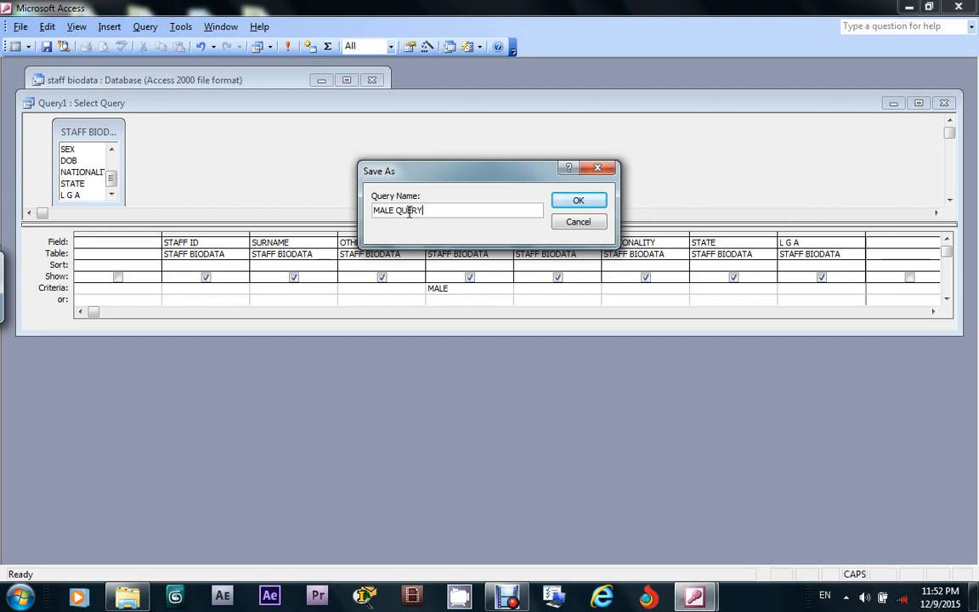
click(577, 200)
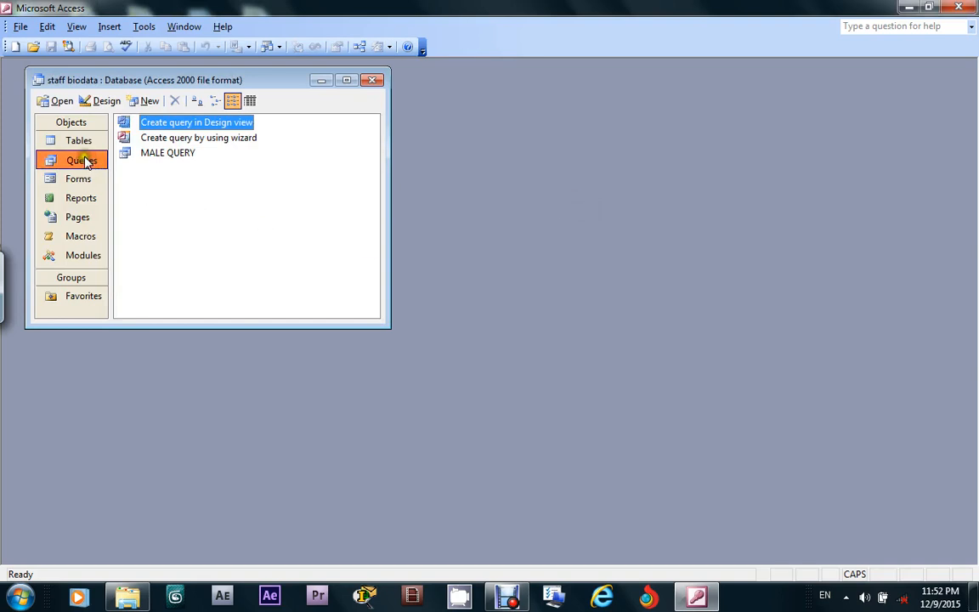
Run MALE QUERY to check its records in the datasheet, and close it
double_click(160, 157)
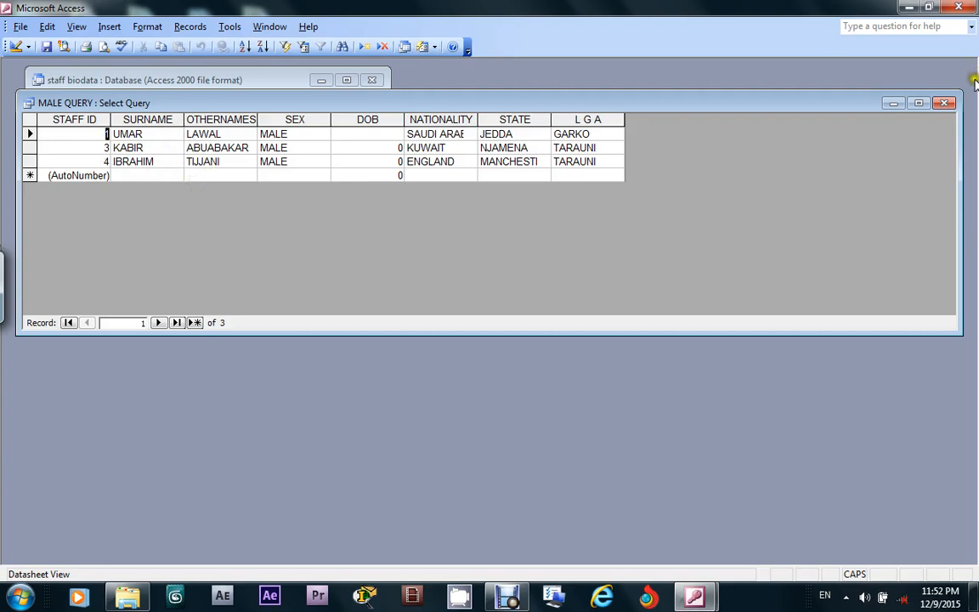
click(945, 103)
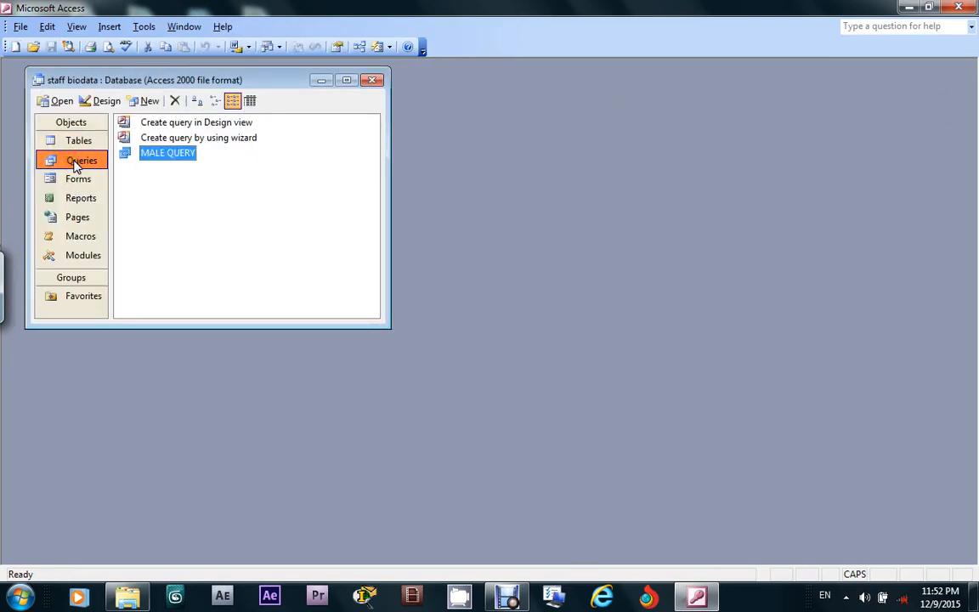
Start a second query in Design view with STAFF BIODATA as its source table
double_click(174, 125)
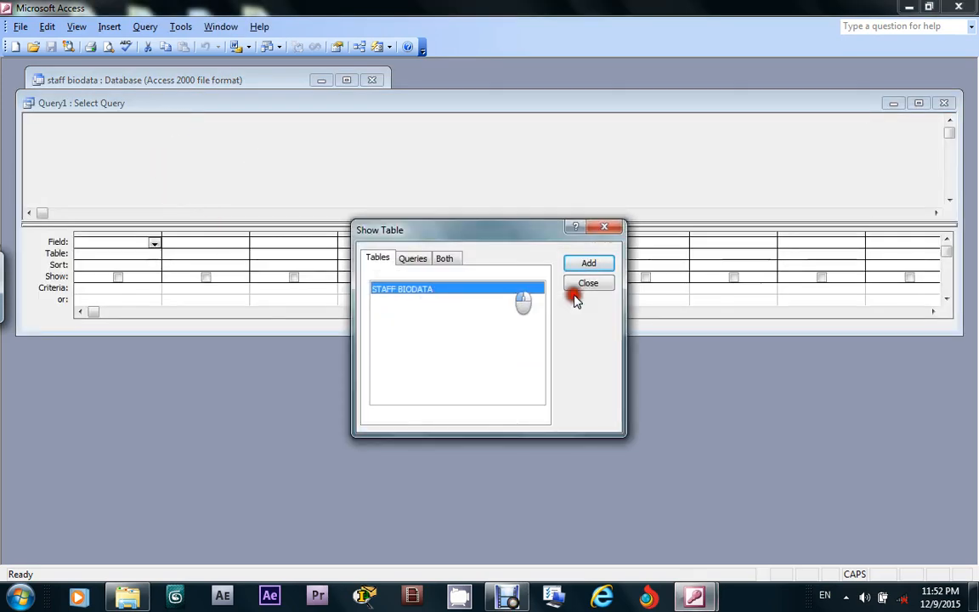
click(587, 265)
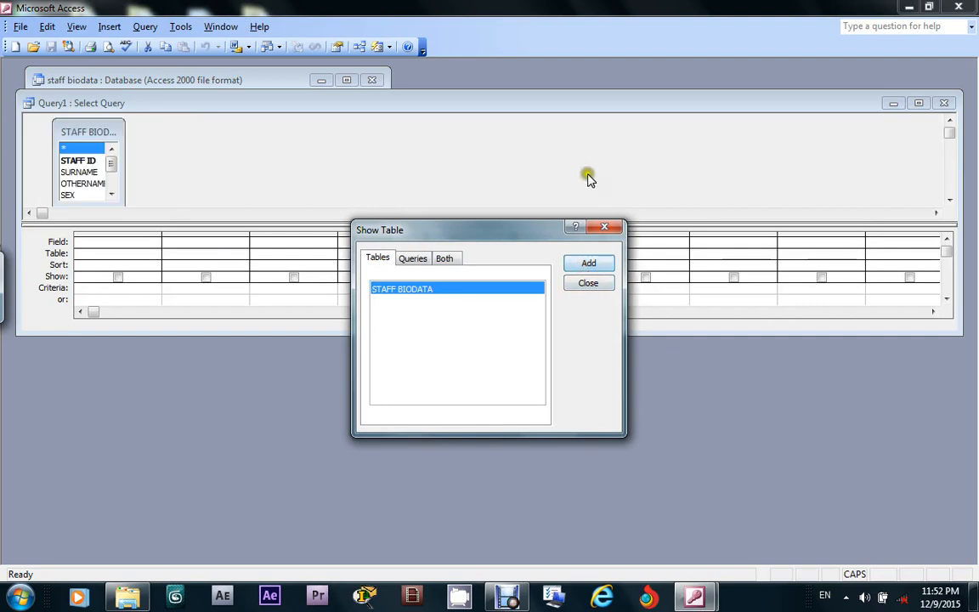
click(605, 227)
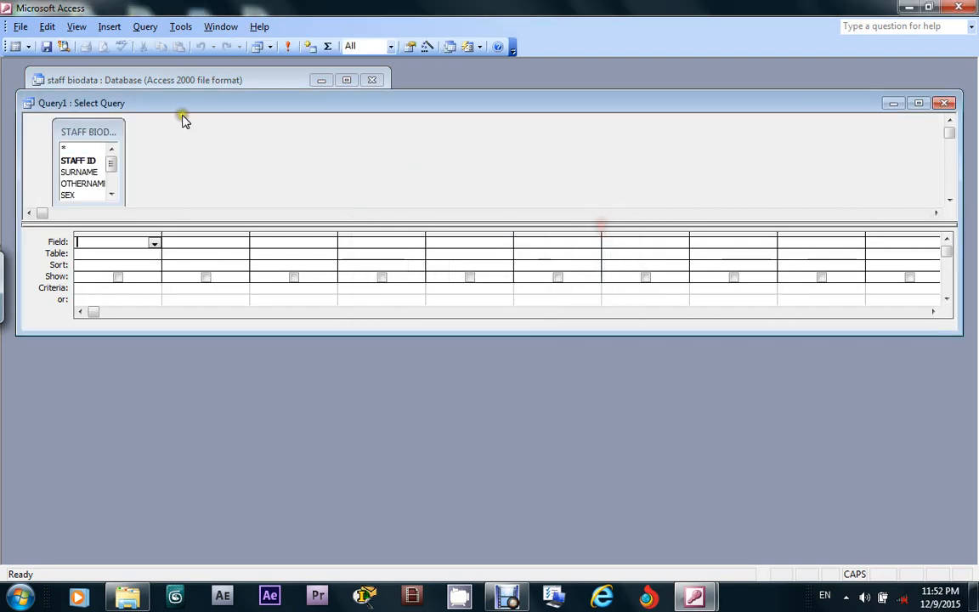
Place every STAFF BIODATA field from STAFF ID to L G A in the second query's grid, beginning at the second column
click(89, 161)
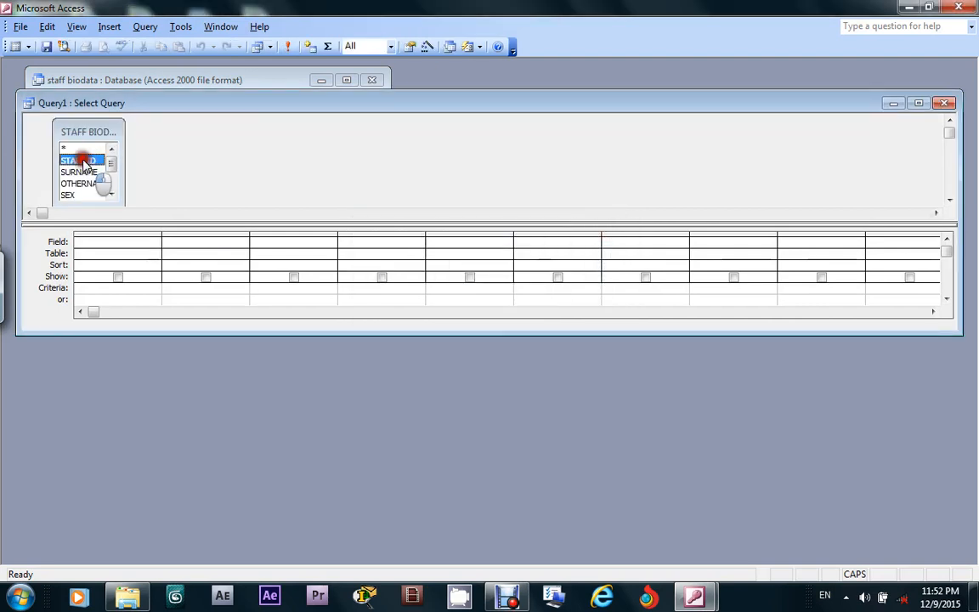
click(111, 194)
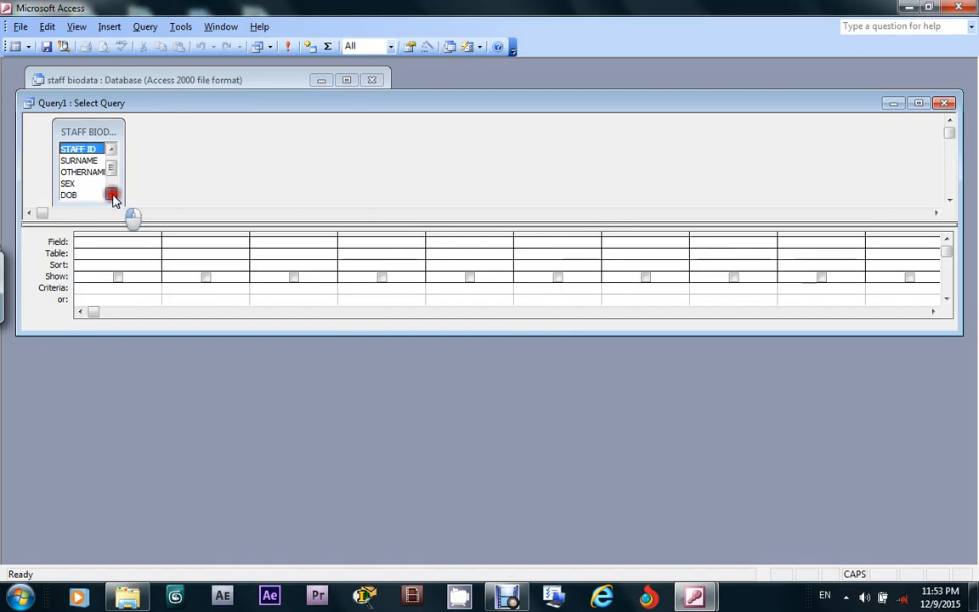
click(111, 194)
click(111, 194)
click(111, 194)
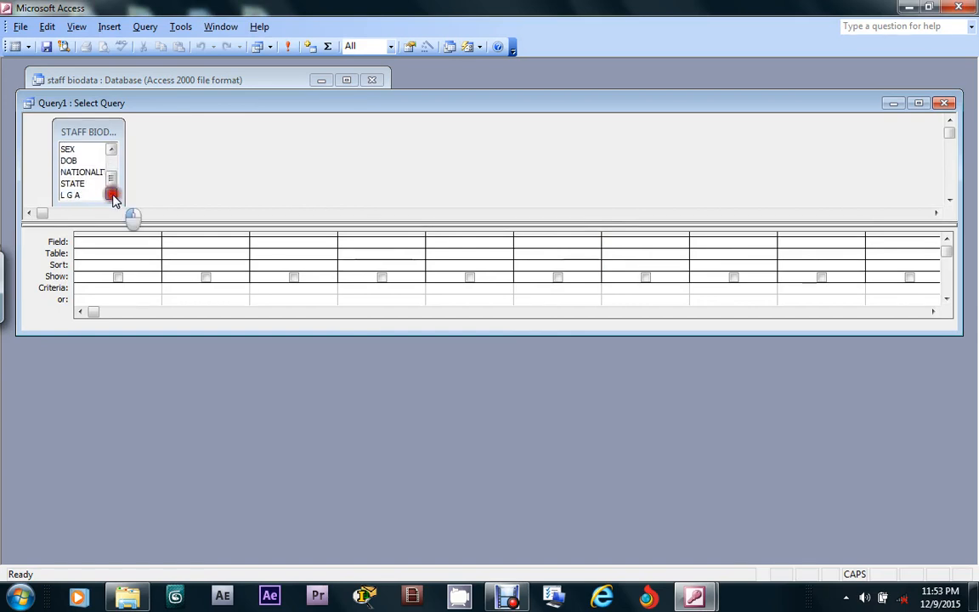
shift+click(70, 196)
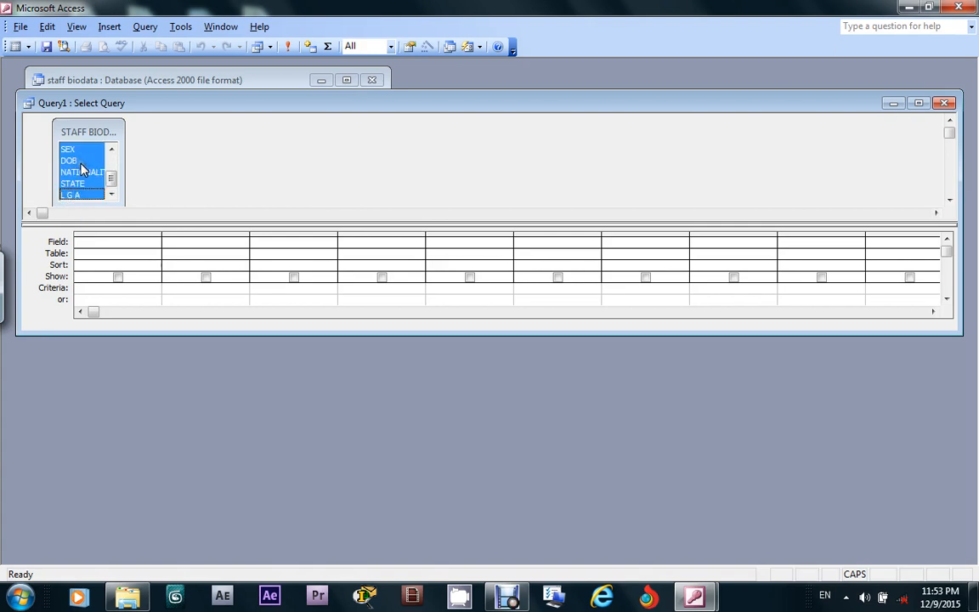
click(77, 157)
drag(76, 158, 200, 240)
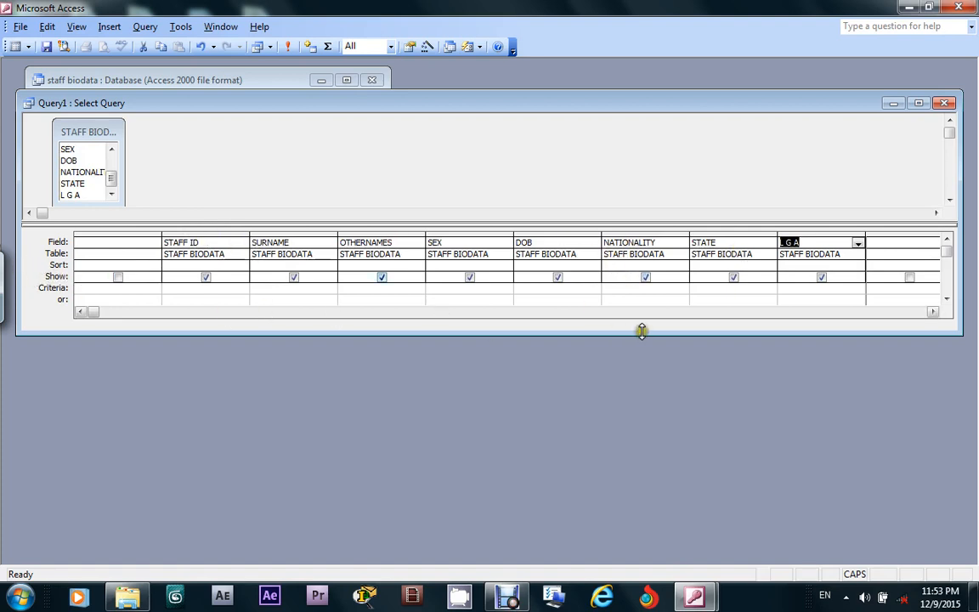
Set the NATIONALITY field's criterion to NIGERIA, and close and save the query as NIGERAI QUERY
click(608, 287)
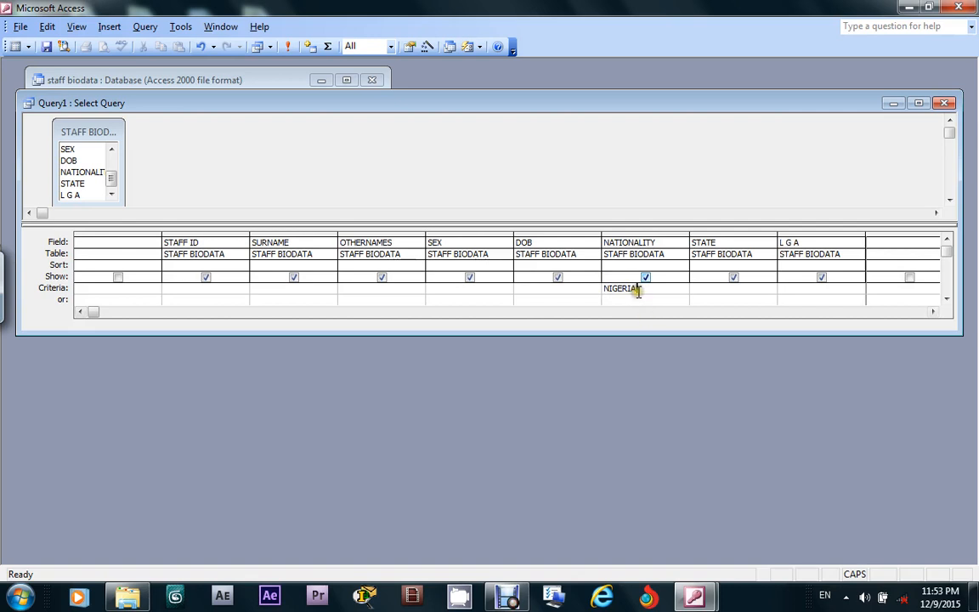
click(943, 103)
click(431, 336)
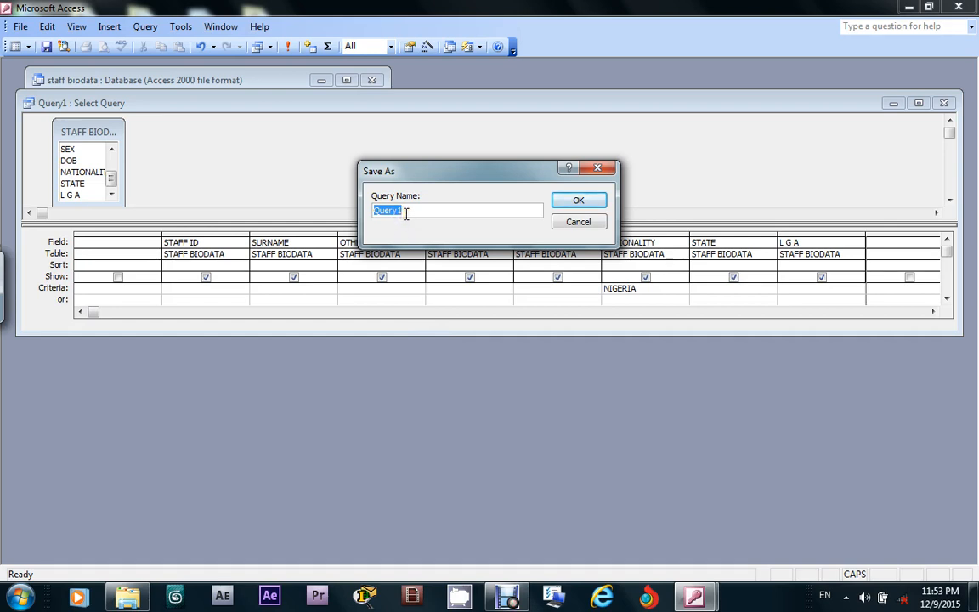
text(NIGERAI QUERY)
click(444, 213)
click(586, 202)
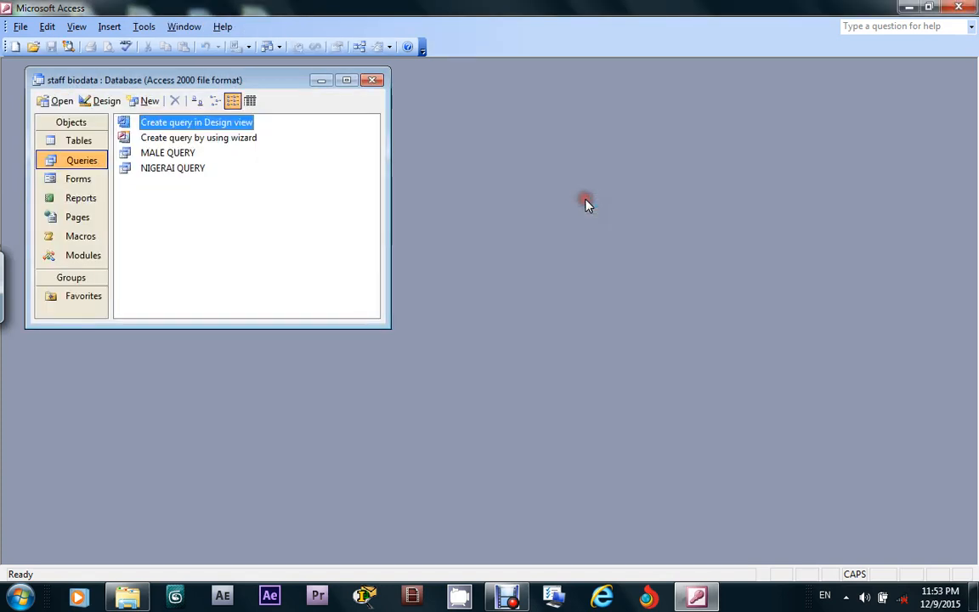
Run NIGERAI QUERY and check its records against the NATIONALITY values in the STAFF BIODATA table, closing both datasheets and returning to the saved queries
double_click(184, 167)
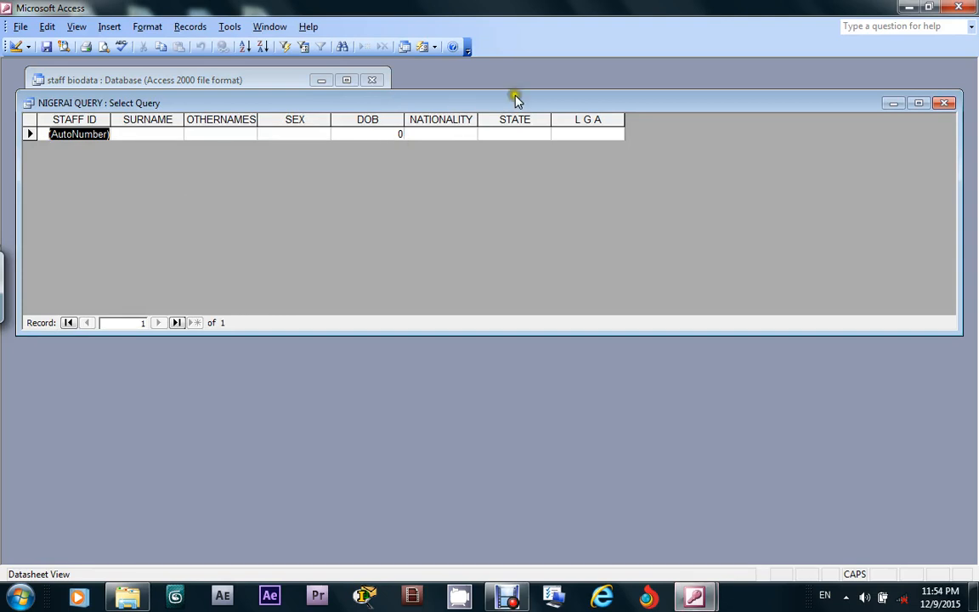
click(946, 104)
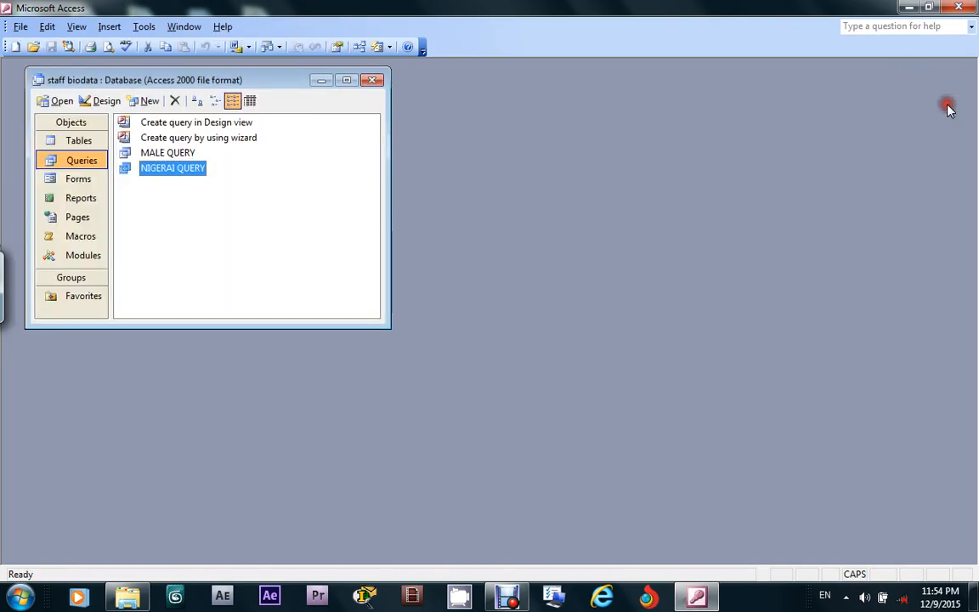
click(80, 141)
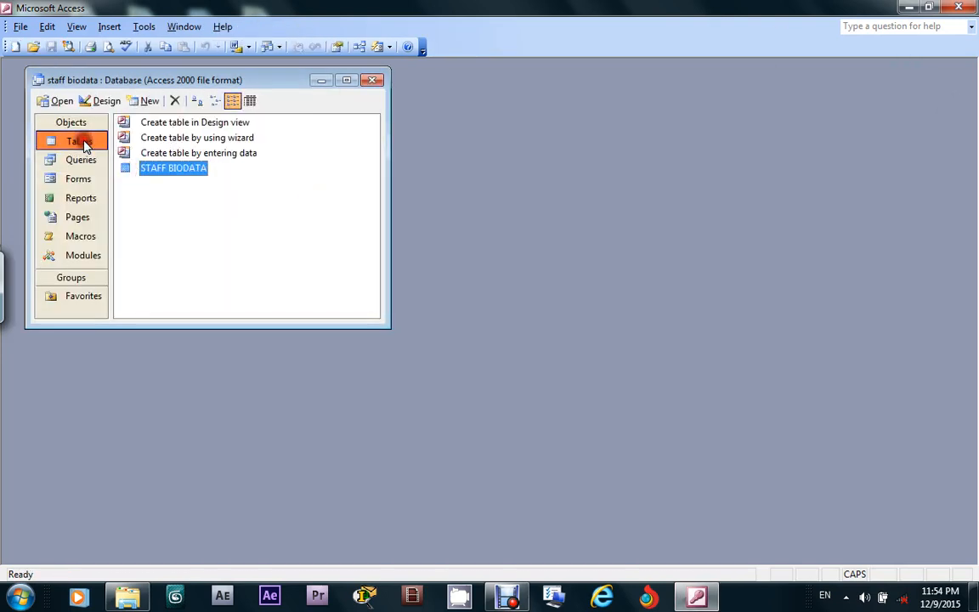
click(194, 170)
double_click(194, 170)
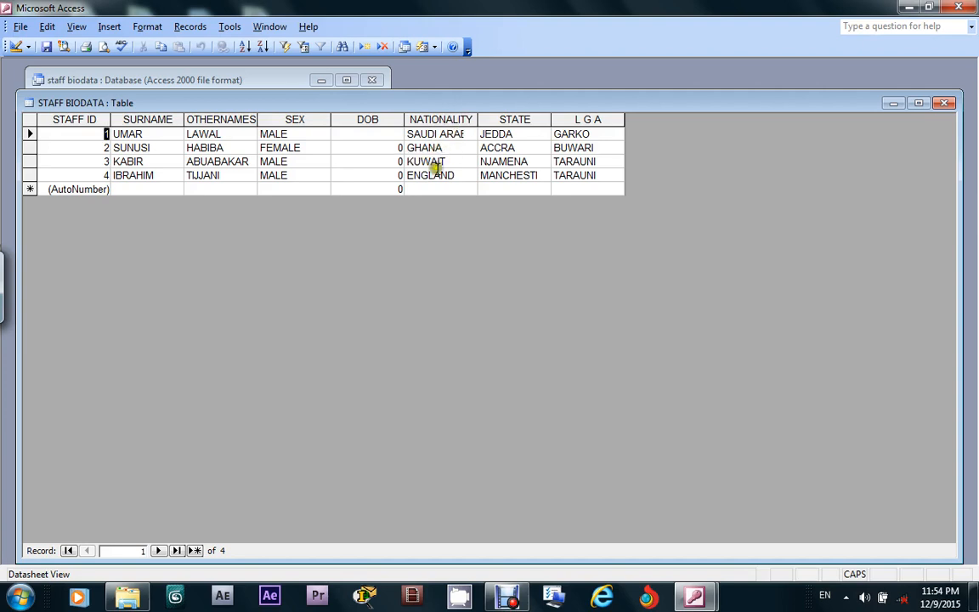
click(943, 103)
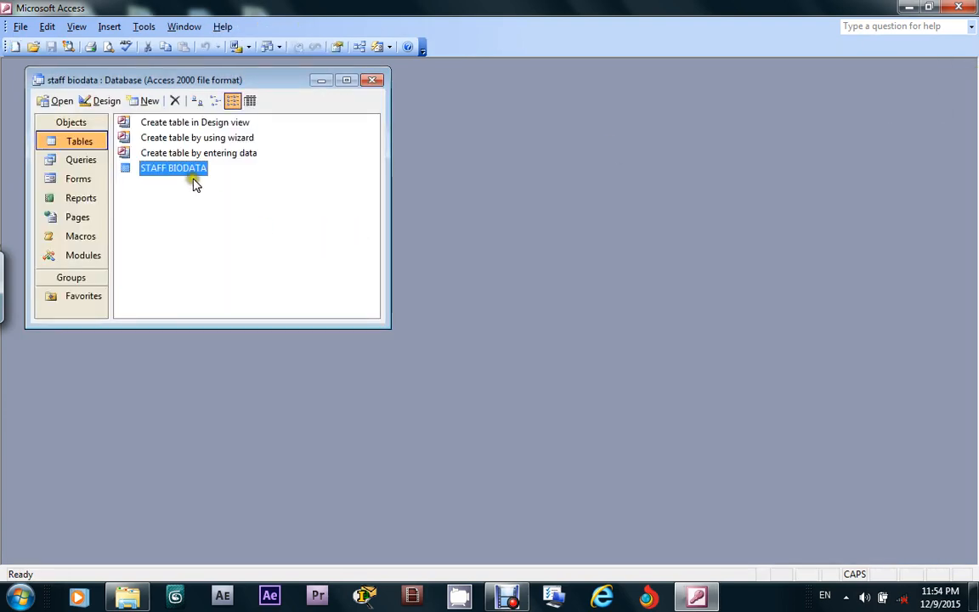
click(96, 163)
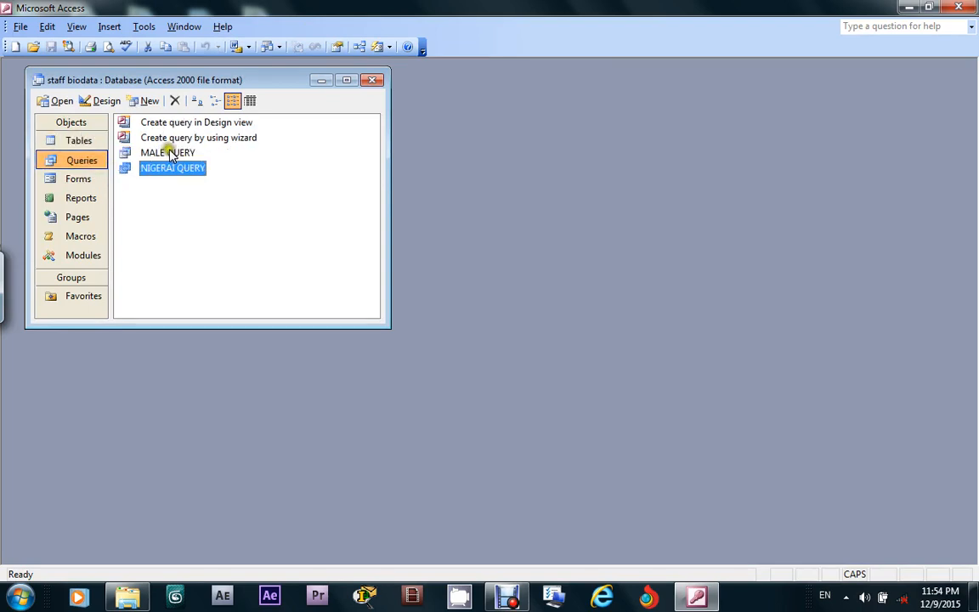